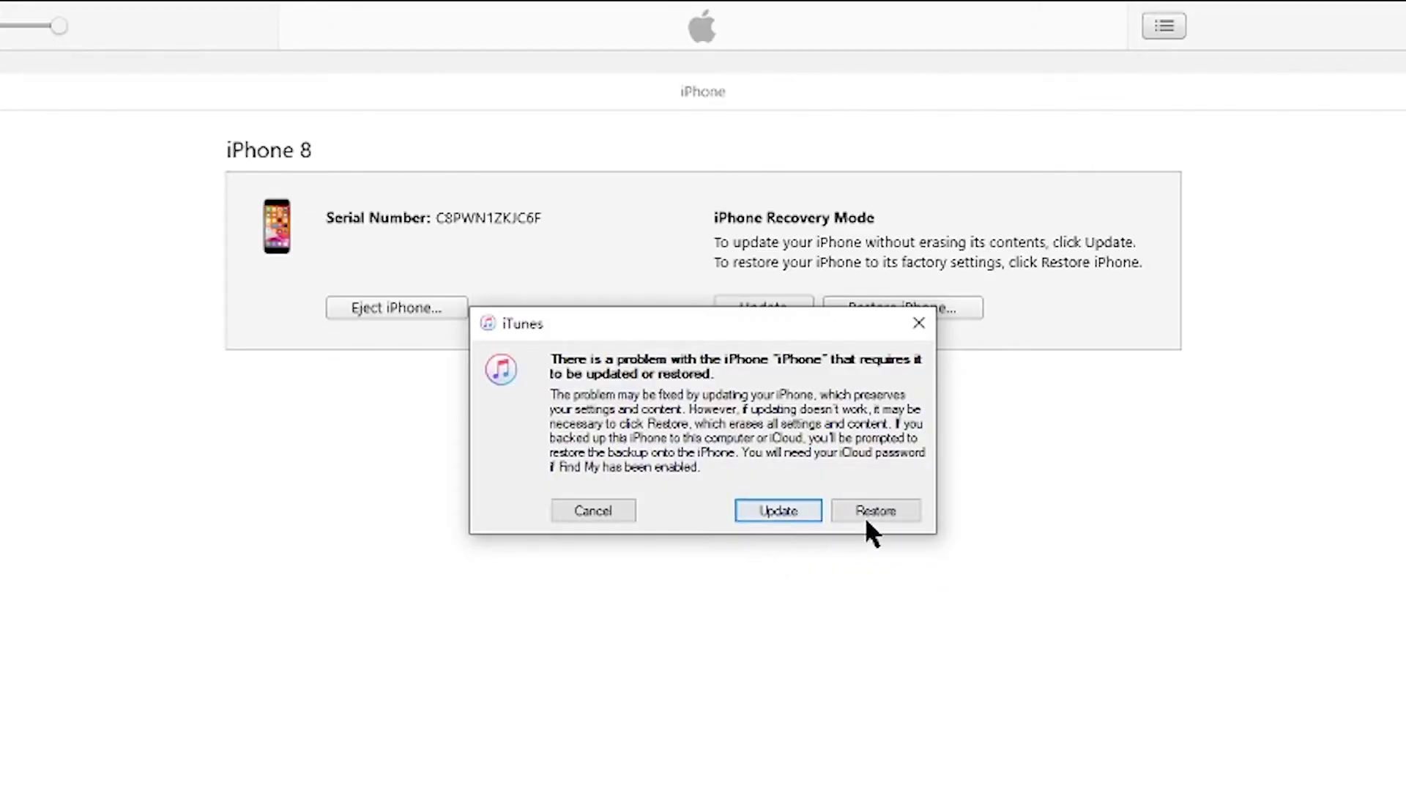
- Restore the iPhone 8 in iTunes, confirming Restore and Update
{"action": "left_click", "coordinate": [885, 510]}
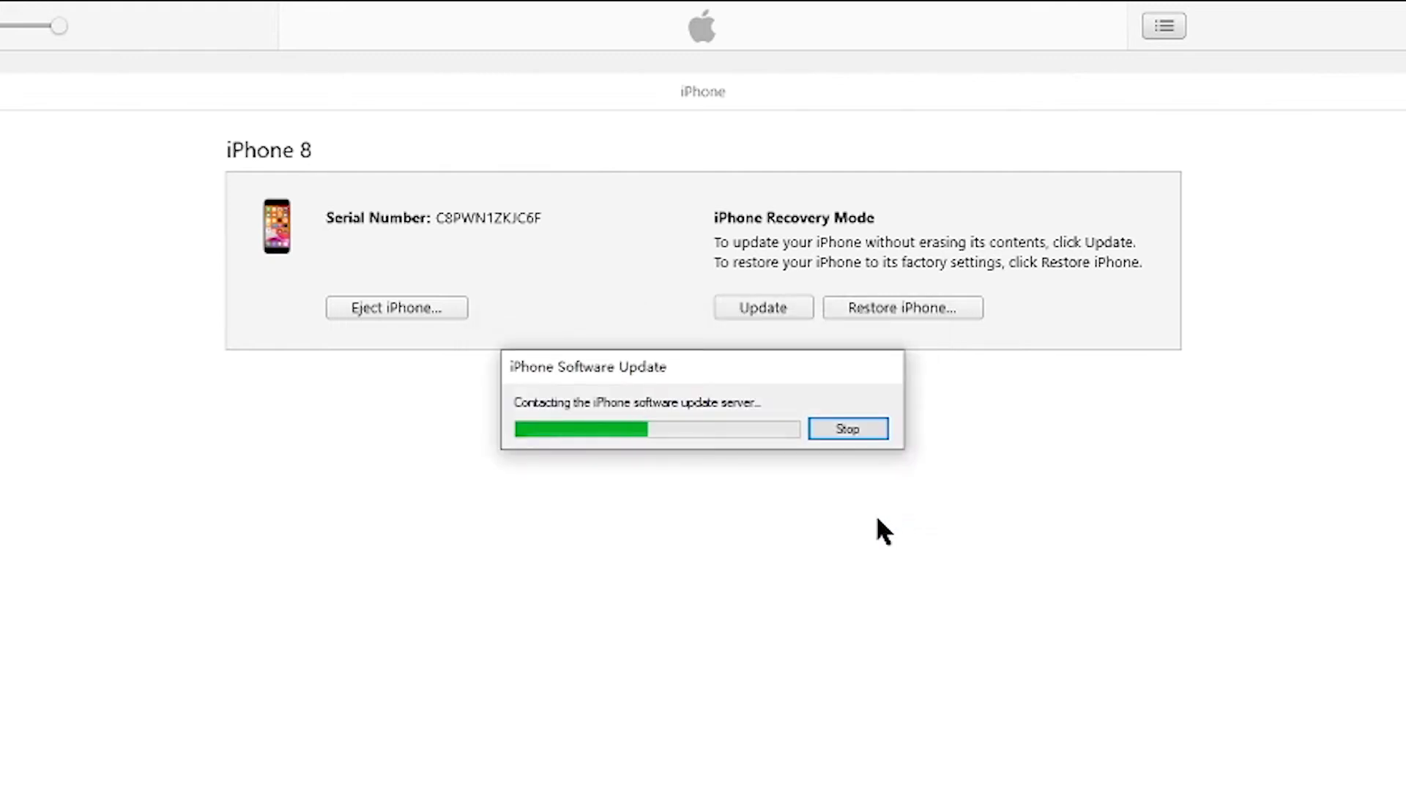
{"action": "left_click", "coordinate": [764, 500]}
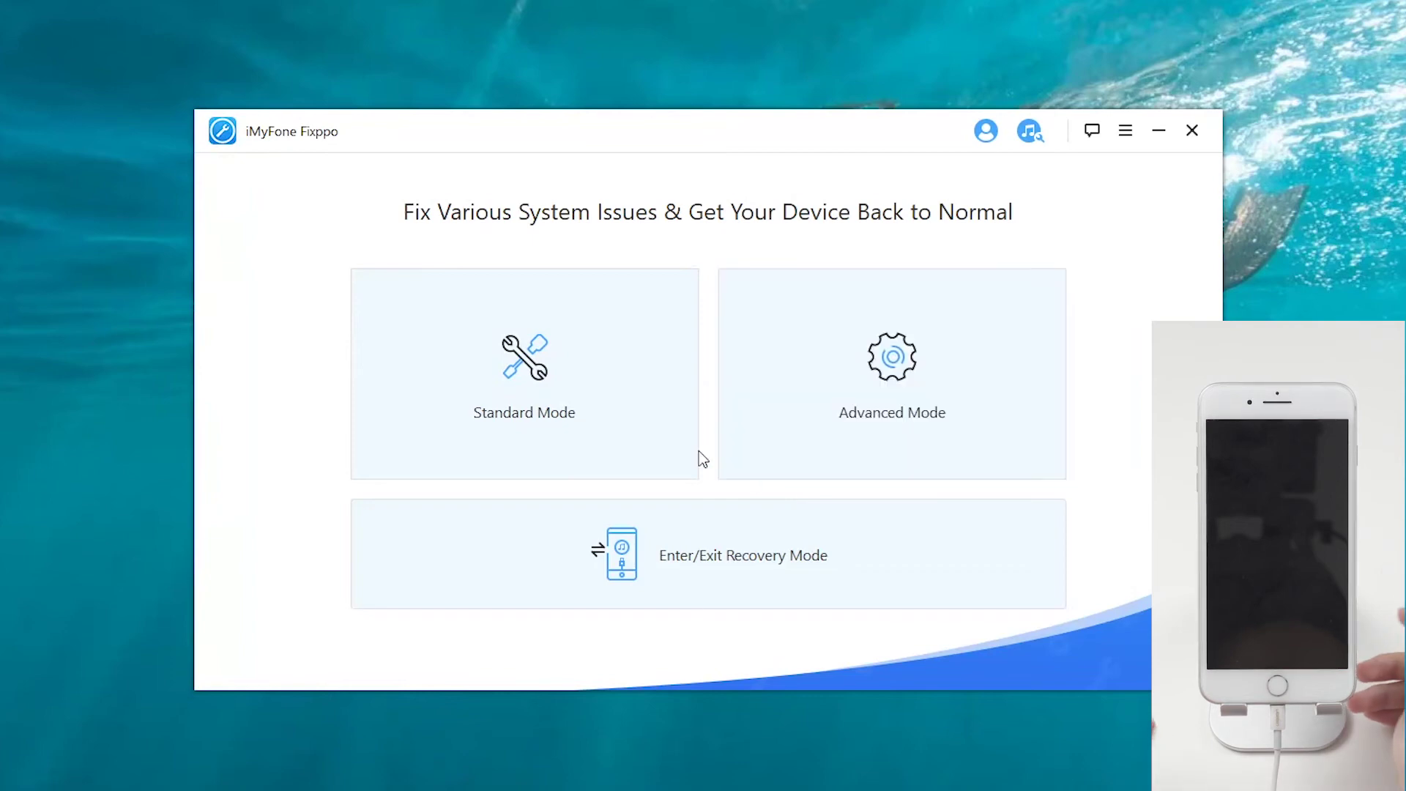
{"action": "mouse_move", "coordinate": [525, 373]}
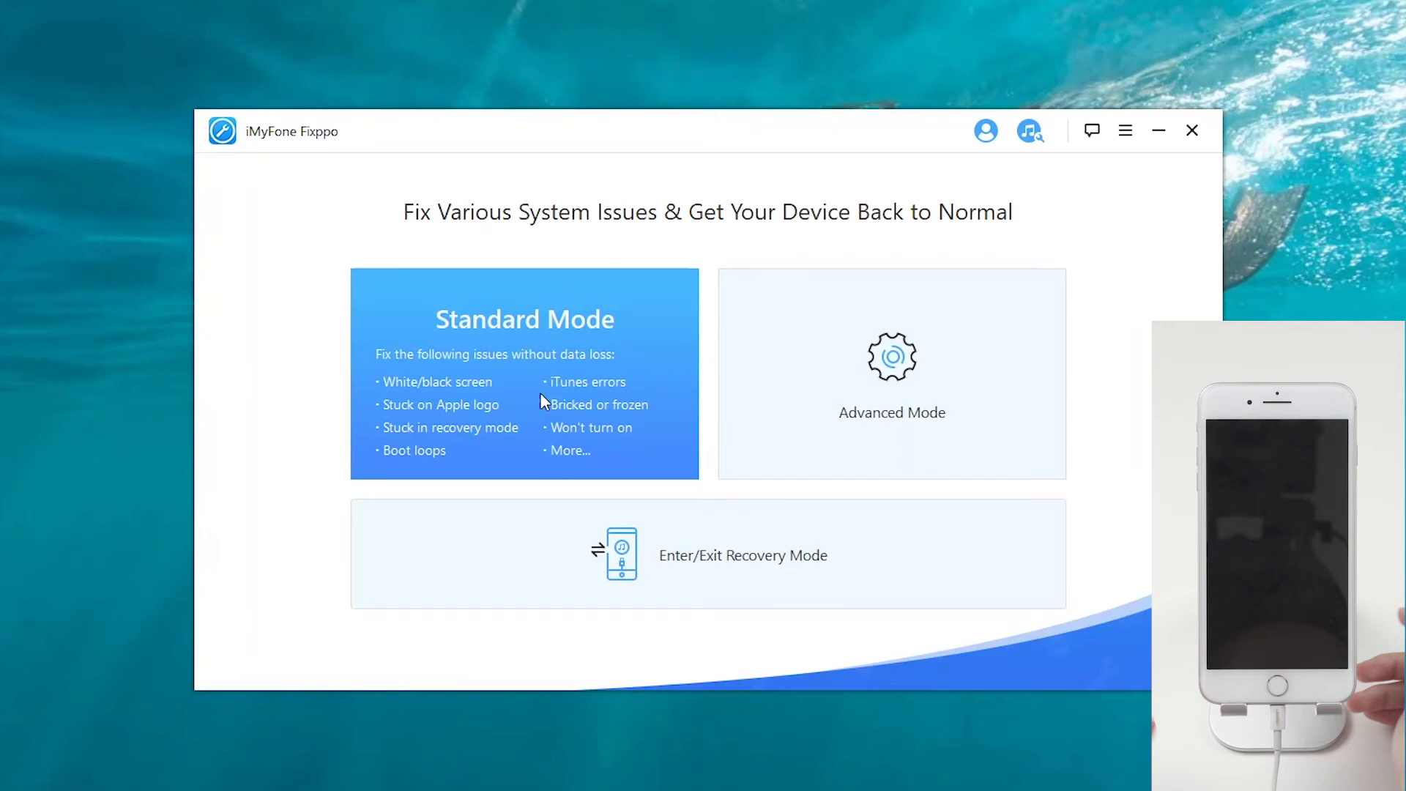
- Start Standard Mode and download firmware version 14.0.1 for the iPhone 8 Plus
{"action": "left_click", "coordinate": [540, 400]}
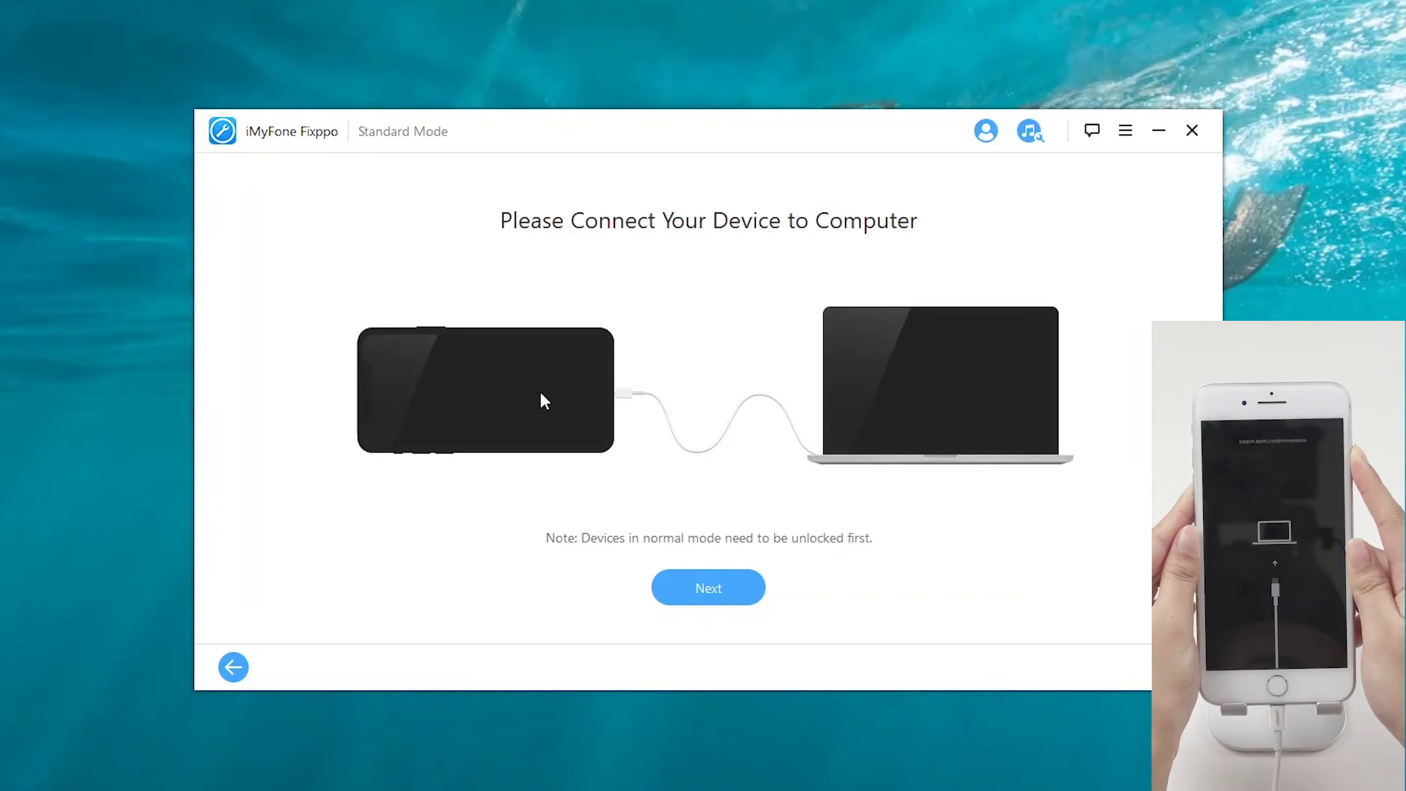
{"action": "left_click", "coordinate": [742, 588]}
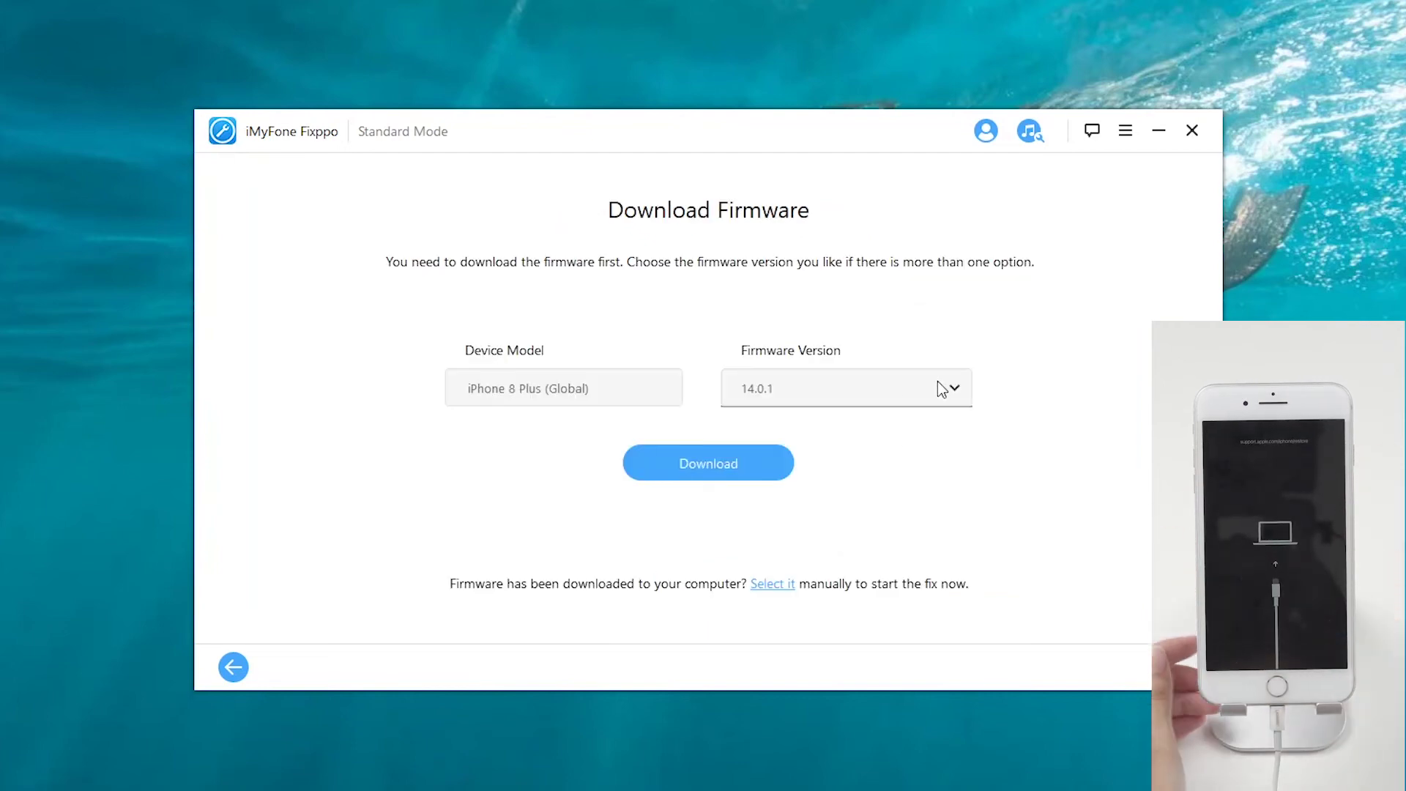
{"action": "left_click", "coordinate": [935, 389]}
{"action": "left_click", "coordinate": [893, 434]}
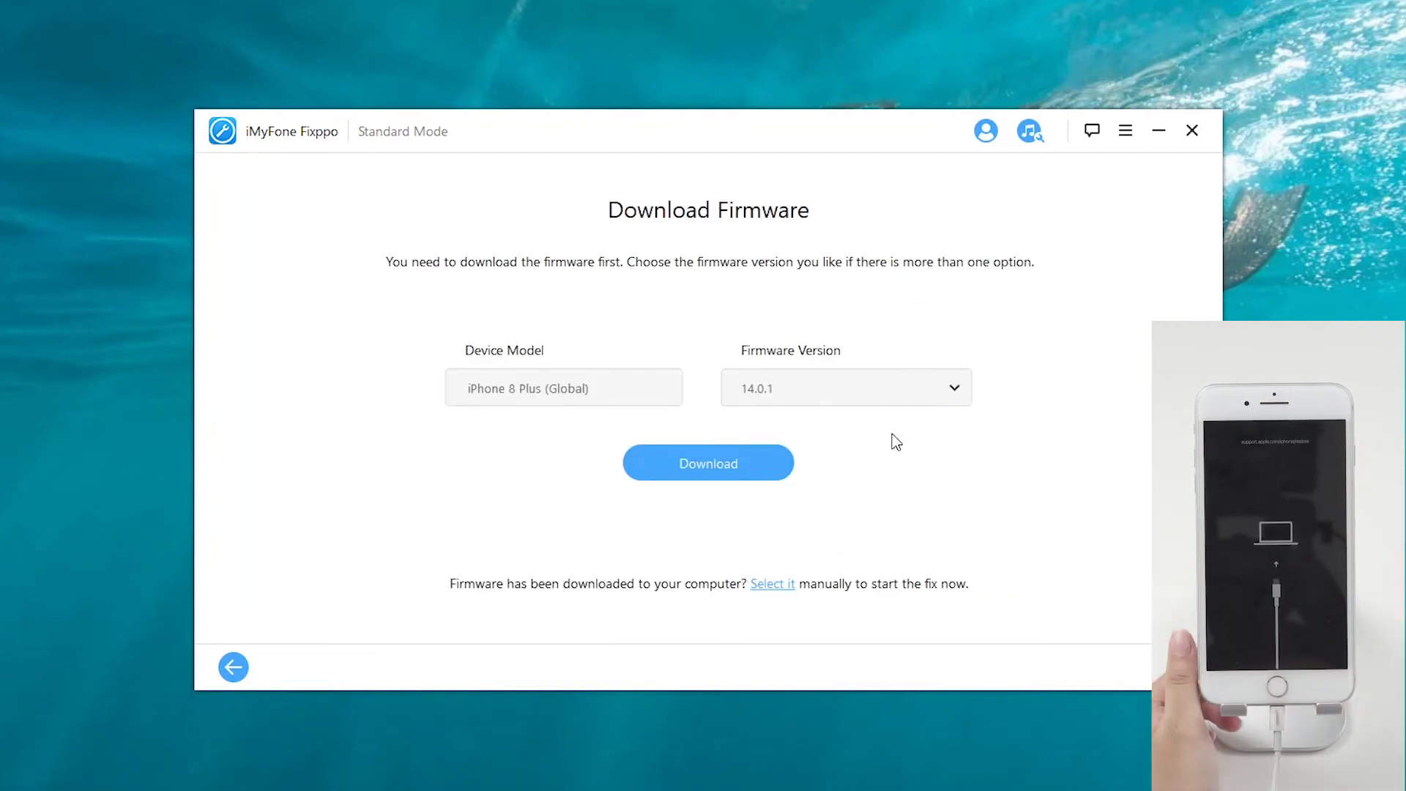
{"action": "left_click", "coordinate": [768, 469]}
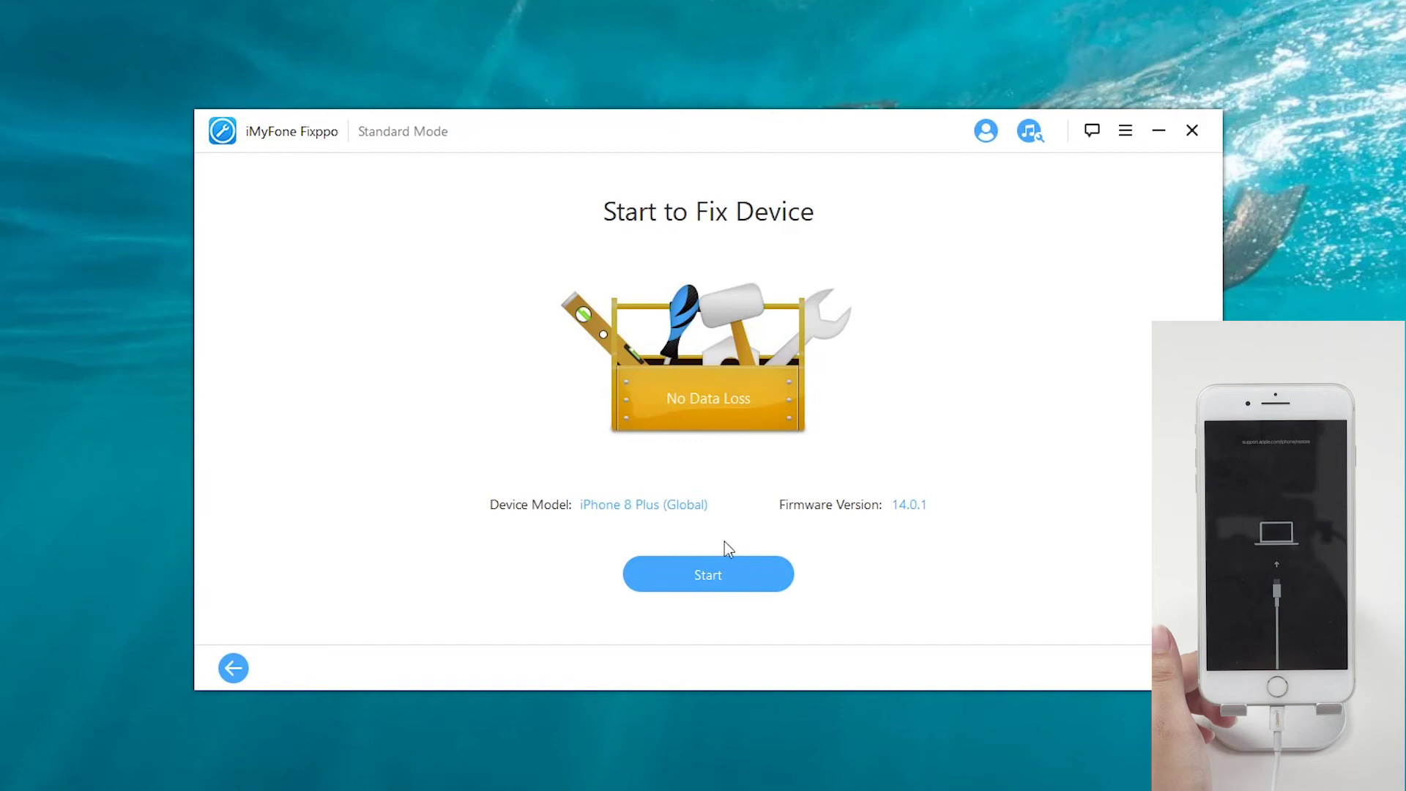
- Start the Standard Mode repair of the iPhone 8 Plus using firmware 14.0.1
{"action": "left_click", "coordinate": [754, 583]}
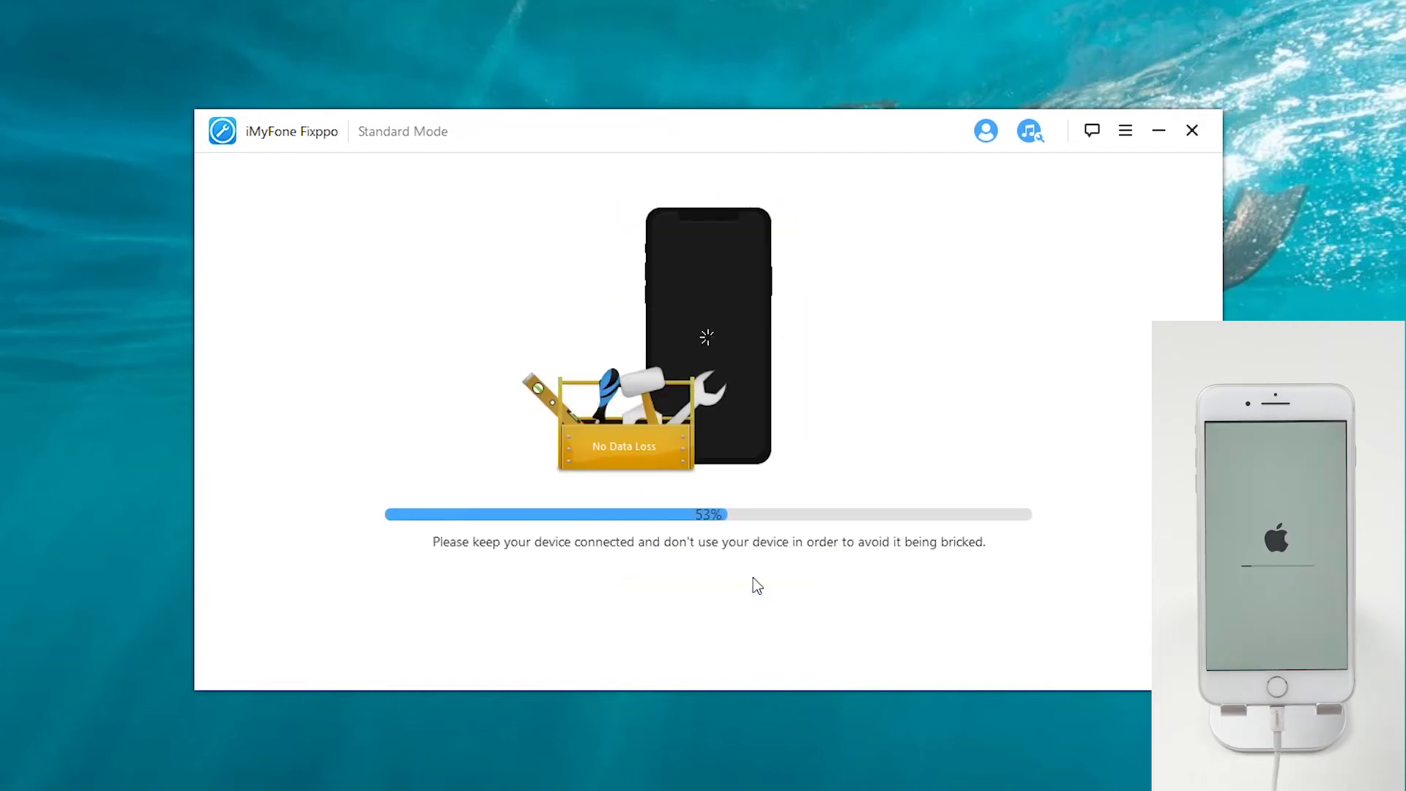